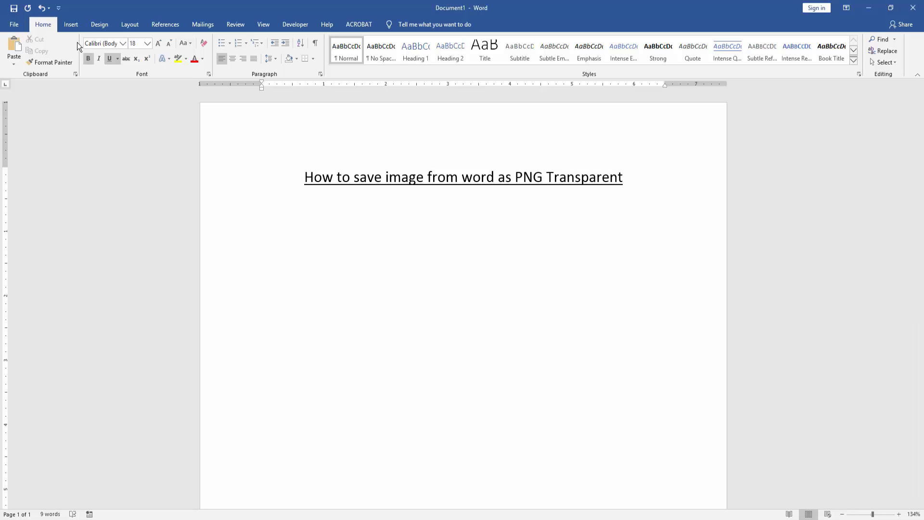
Insert the photo pexels-rdne-stock-project-8083738 of the girl with the globe, browsing in Large icons view
{"action": "left_click", "coordinate": [70, 24]}
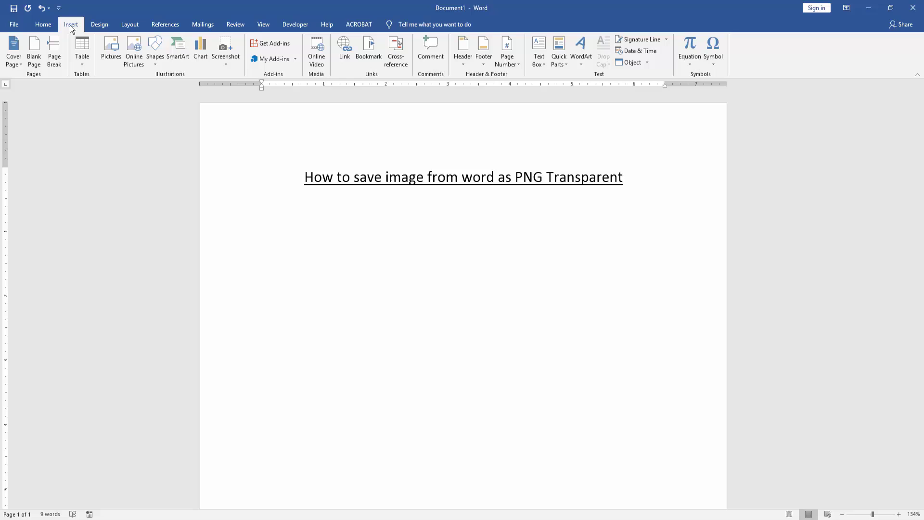
{"action": "left_click", "coordinate": [113, 55]}
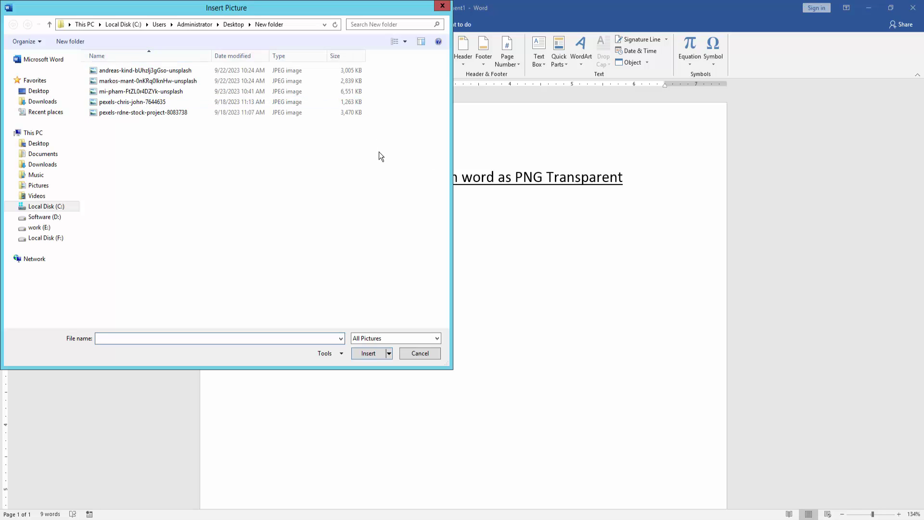
{"action": "left_click", "coordinate": [404, 42]}
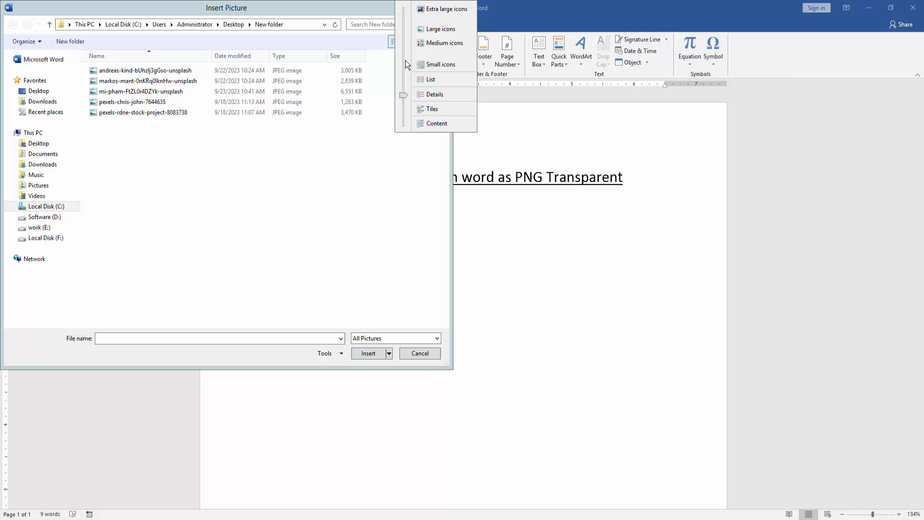
{"action": "left_click_drag", "start_coordinate": [405, 61], "coordinate": [402, 40]}
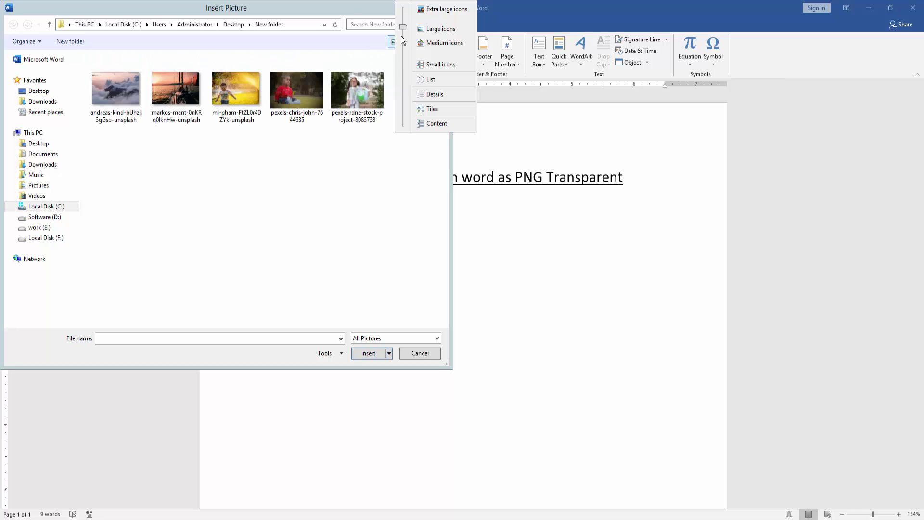
{"action": "left_click", "coordinate": [356, 100]}
{"action": "left_click", "coordinate": [371, 353]}
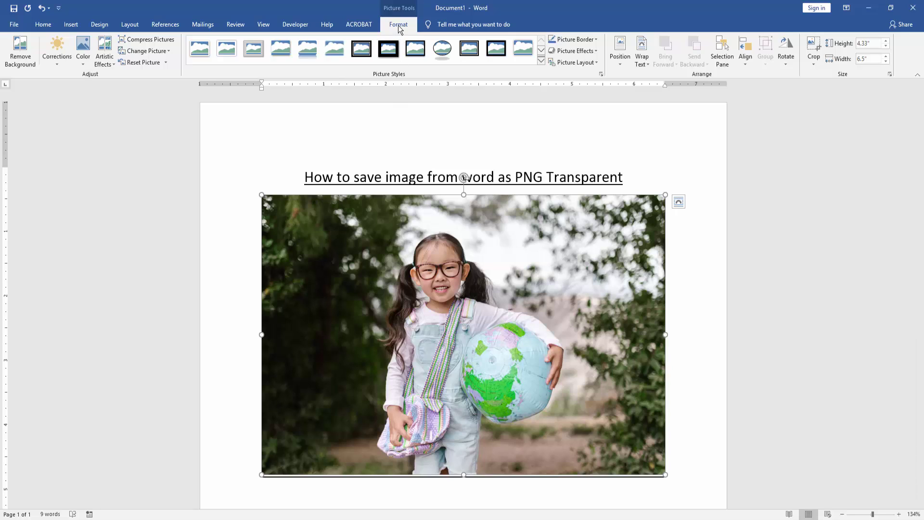
Remove the photo's background, marking the grey cloud and grey patch beside the globe for removal
{"action": "left_click", "coordinate": [20, 54]}
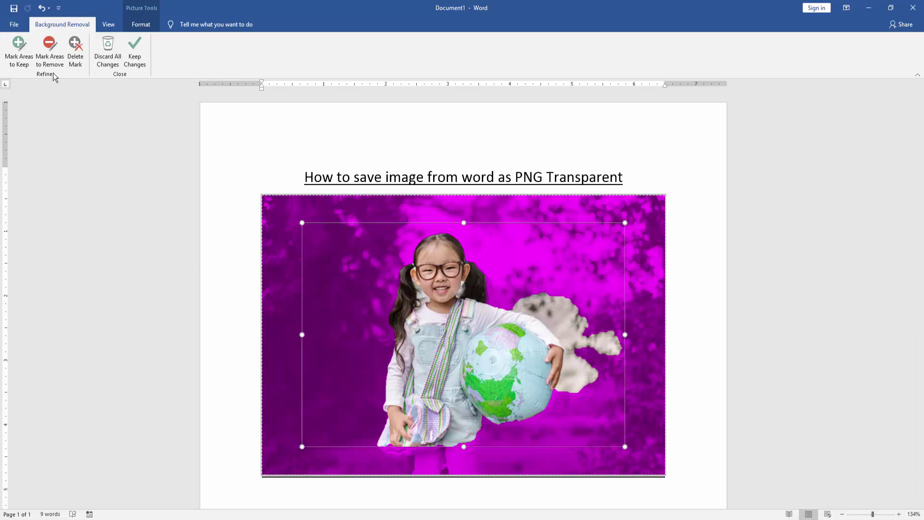
{"action": "left_click", "coordinate": [48, 56]}
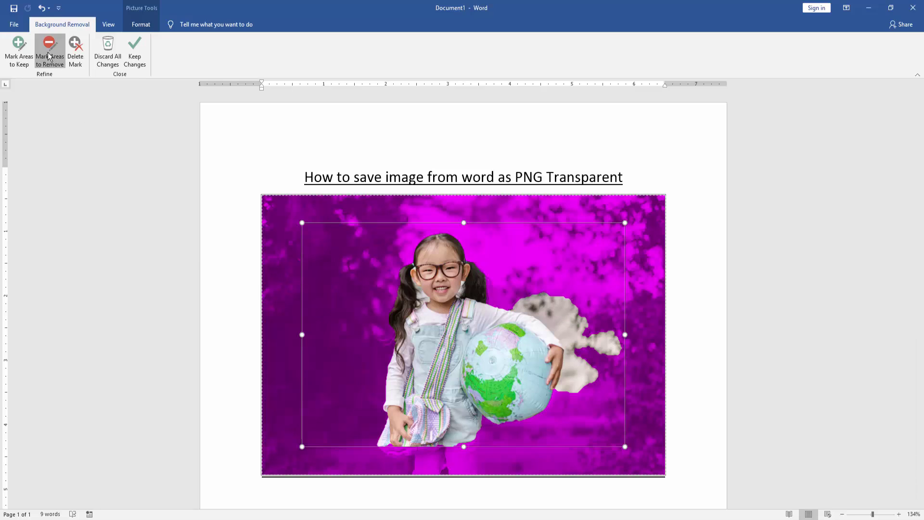
{"action": "left_click", "coordinate": [563, 311]}
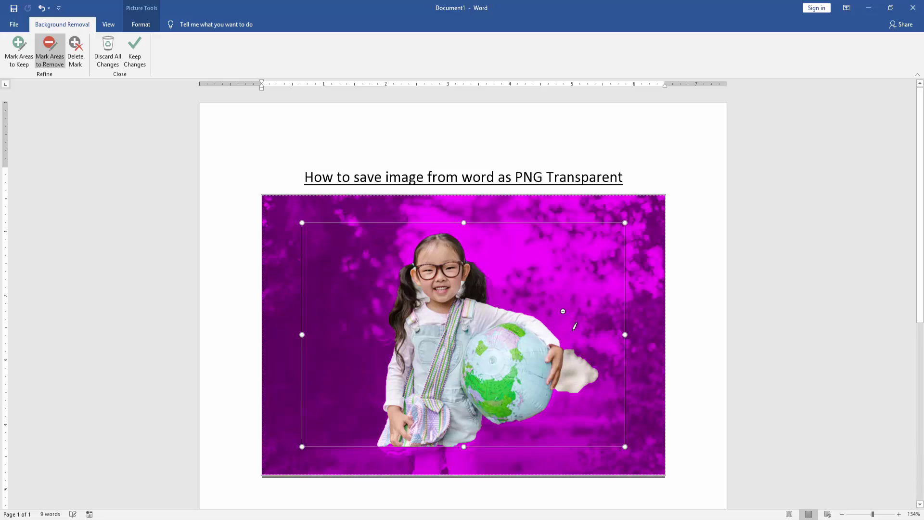
{"action": "left_click", "coordinate": [585, 365]}
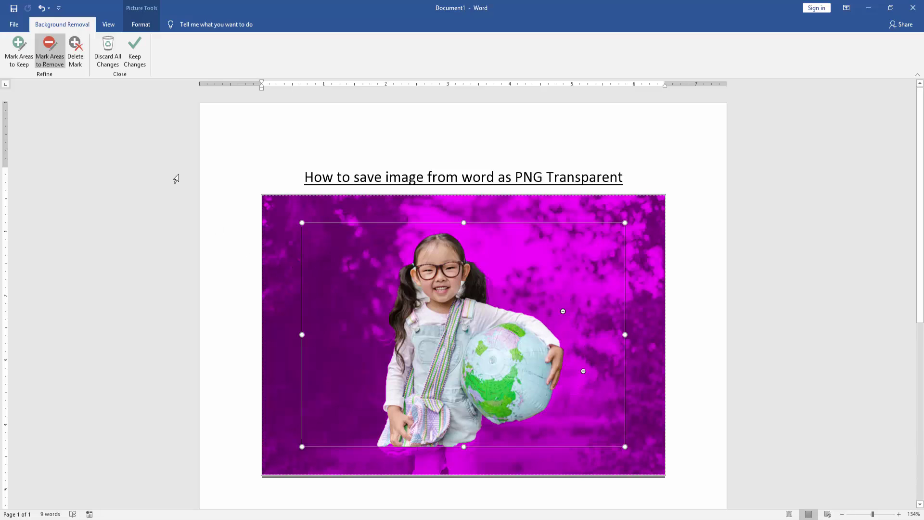
{"action": "left_click", "coordinate": [136, 58]}
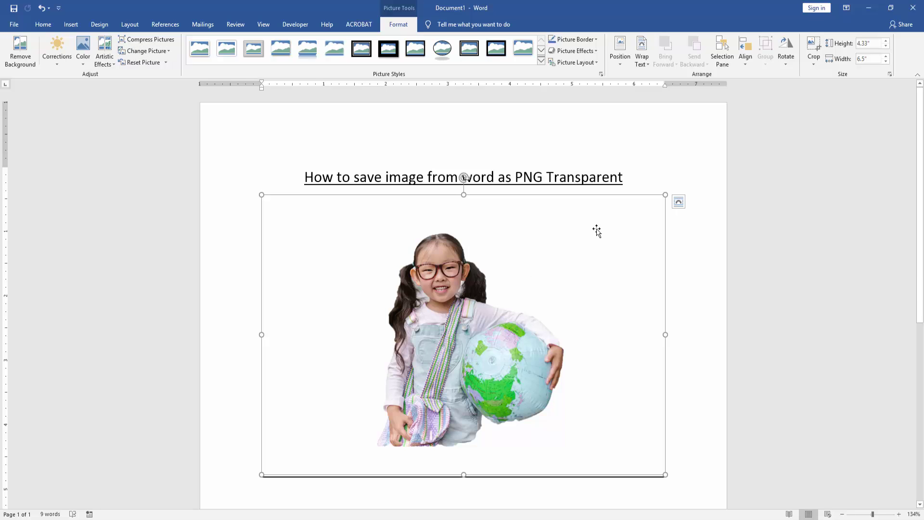
Set the picture's wrapping to In Front of Text and drag it up toward the title
{"action": "left_click", "coordinate": [643, 62]}
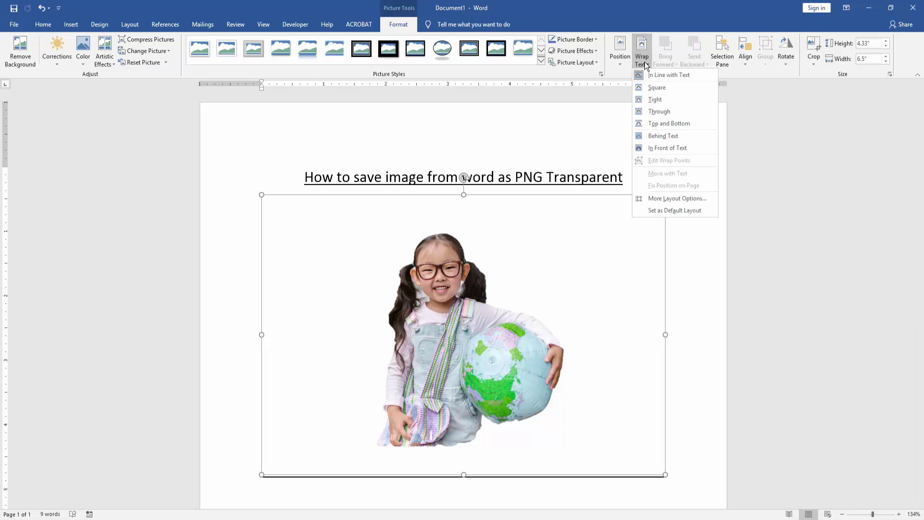
{"action": "left_click", "coordinate": [670, 149]}
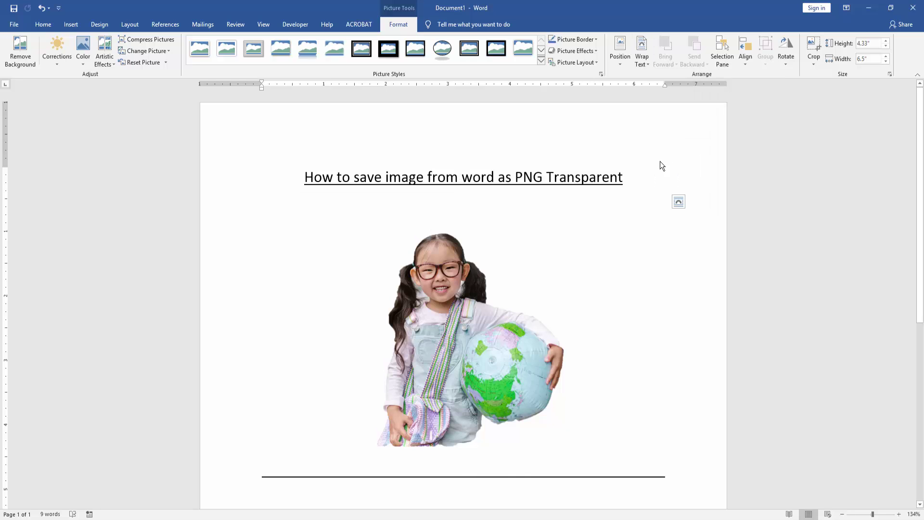
{"action": "left_click", "coordinate": [437, 274]}
{"action": "mouse_move", "coordinate": [444, 281]}
{"action": "left_mouse_down"}
{"action": "mouse_move", "coordinate": [453, 205]}
{"action": "mouse_move", "coordinate": [545, 209]}
{"action": "mouse_move", "coordinate": [592, 184]}
{"action": "mouse_move", "coordinate": [442, 273]}
{"action": "mouse_move", "coordinate": [439, 289]}
{"action": "left_mouse_up"}
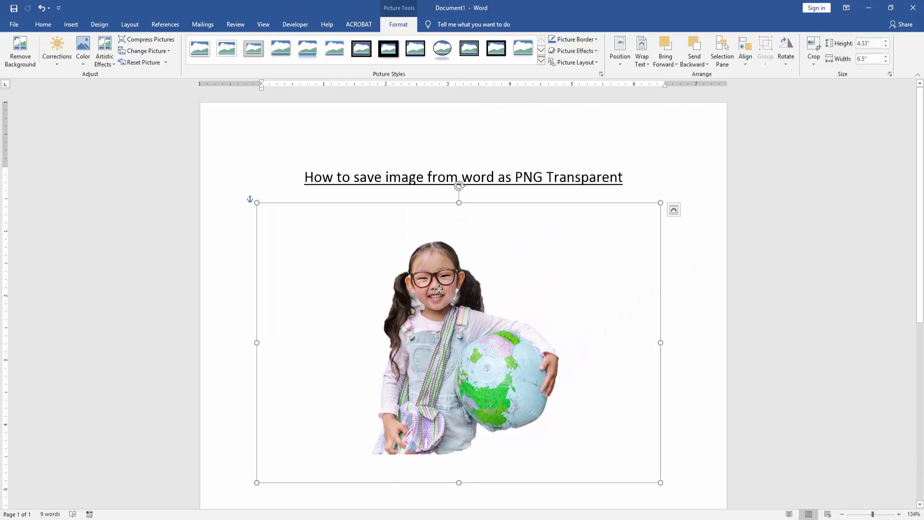
Export the cut-out with Save as Picture as Portable Network Graphics 'PNG Picture' on the Desktop
{"action": "right_click", "coordinate": [439, 289]}
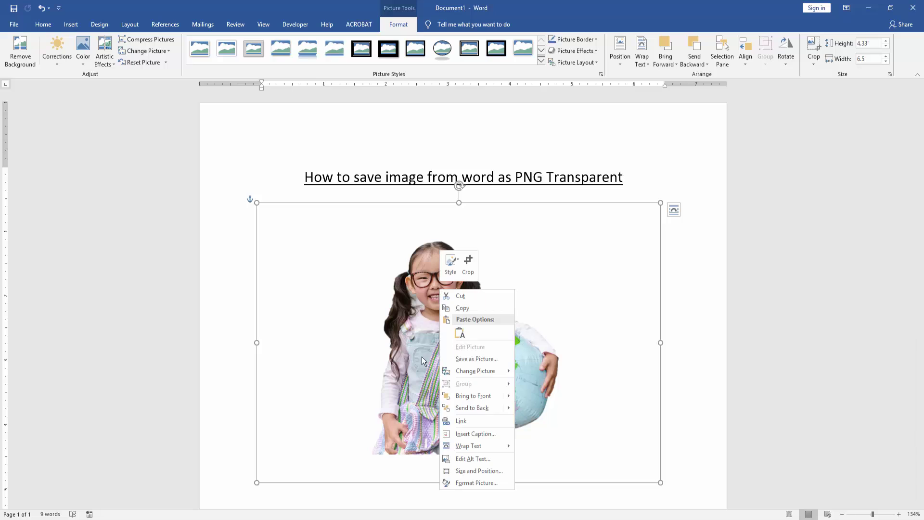
{"action": "left_click", "coordinate": [485, 357]}
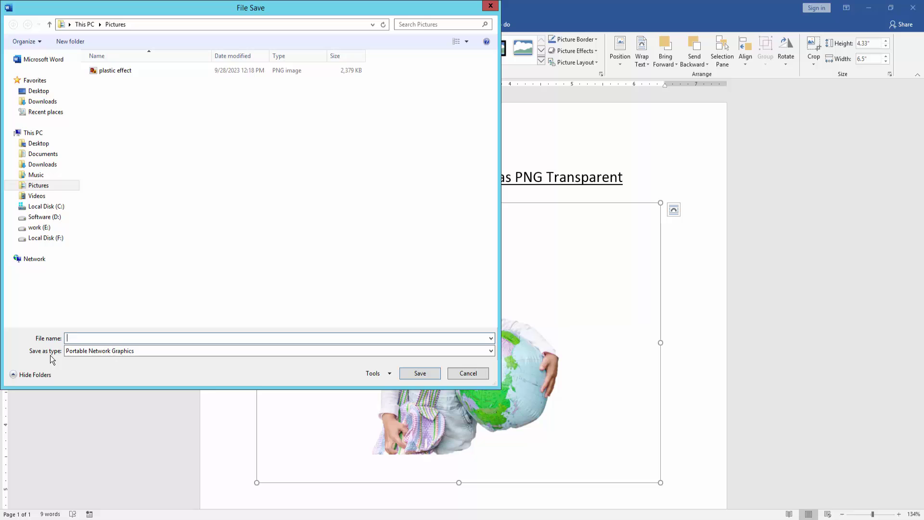
{"action": "left_click", "coordinate": [108, 353]}
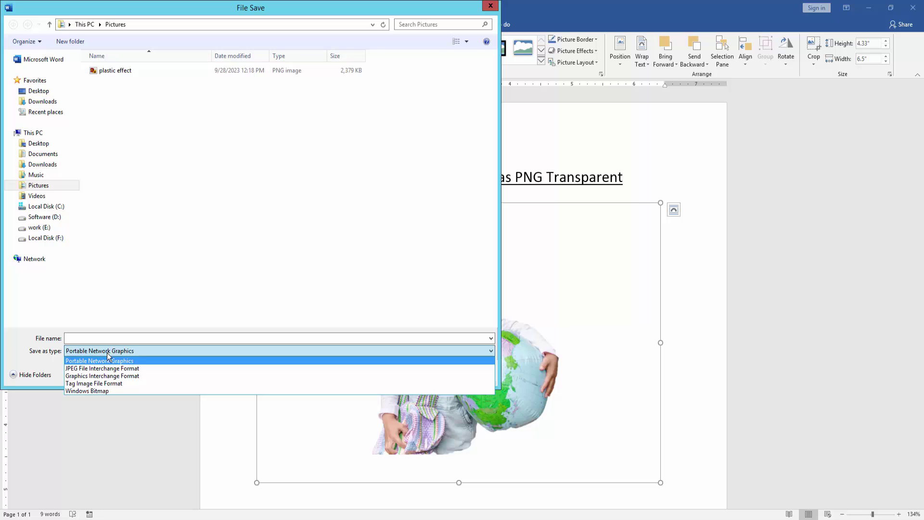
{"action": "left_click", "coordinate": [110, 361]}
{"action": "left_click", "coordinate": [38, 91]}
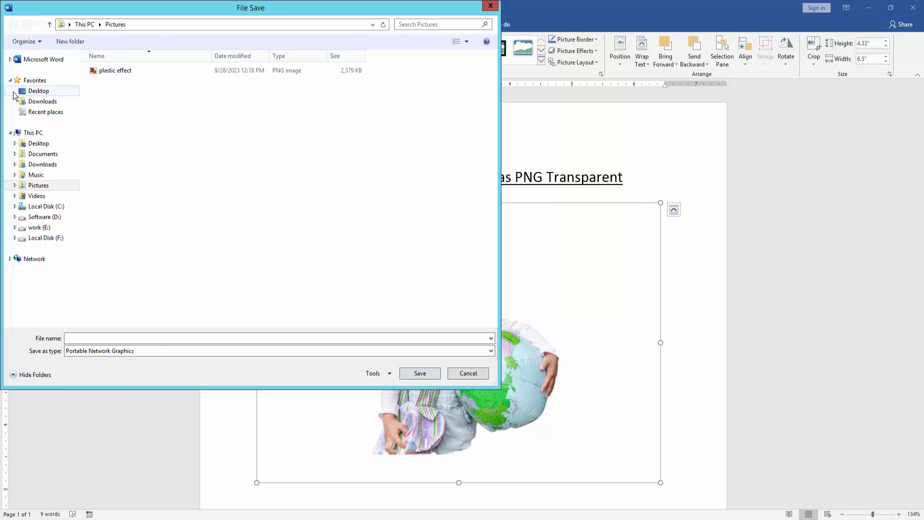
{"action": "left_click", "coordinate": [103, 338]}
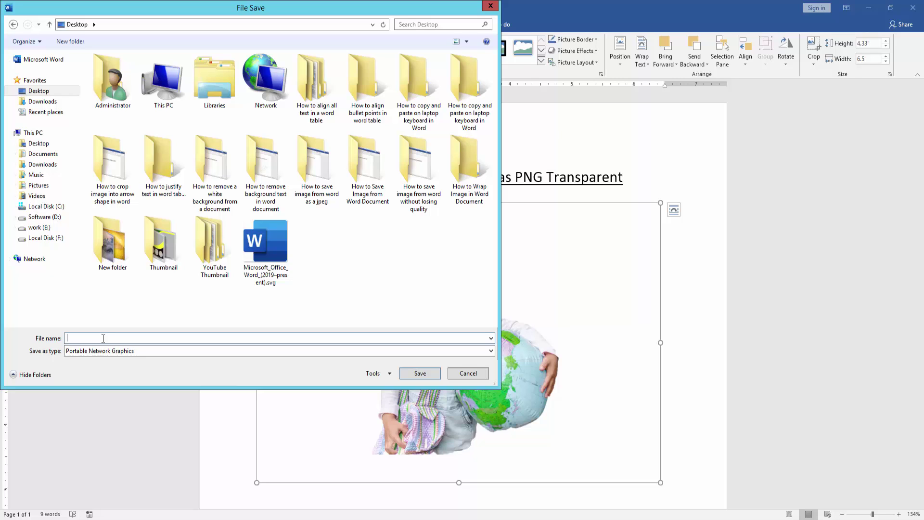
{"action": "type", "text": "PNG"}
{"action": "type", "text": " Pic"}
{"action": "type", "text": "ture"}
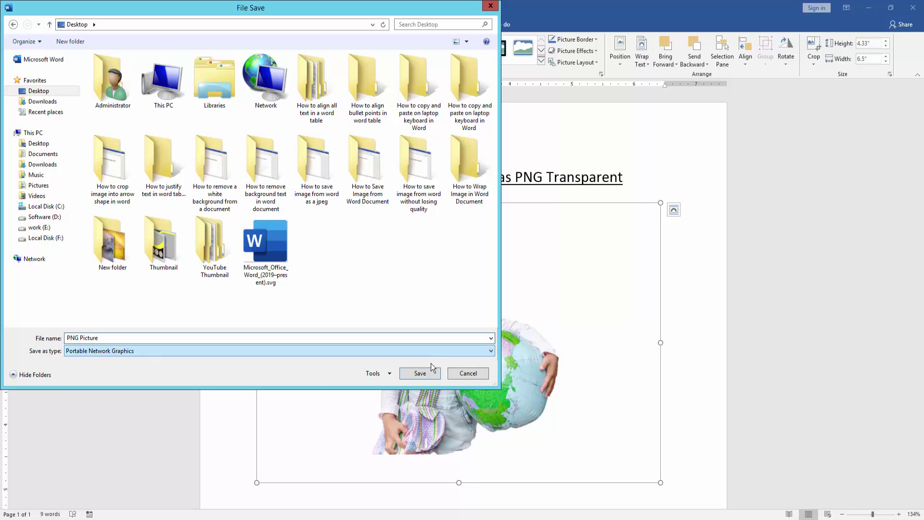
{"action": "left_click", "coordinate": [427, 373]}
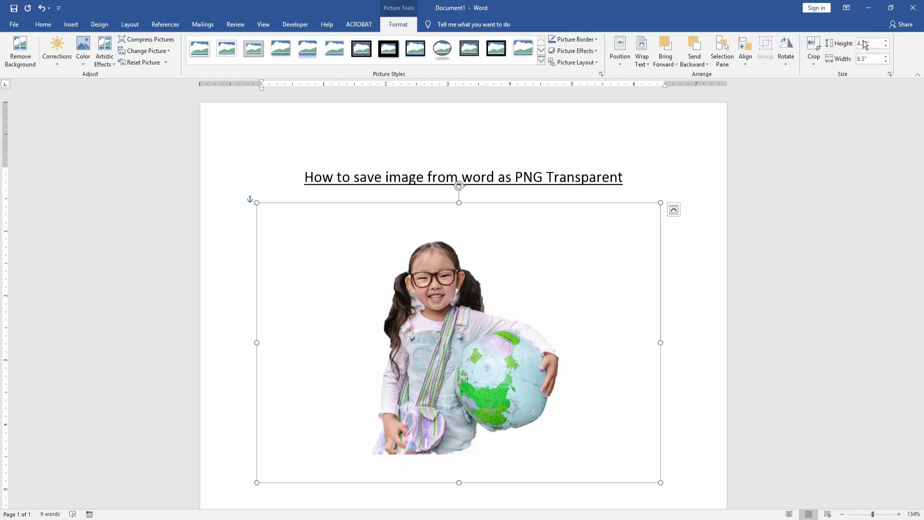
Minimize the open windows and drag the PNG Picture icon to the desktop centre
{"action": "left_click", "coordinate": [870, 8]}
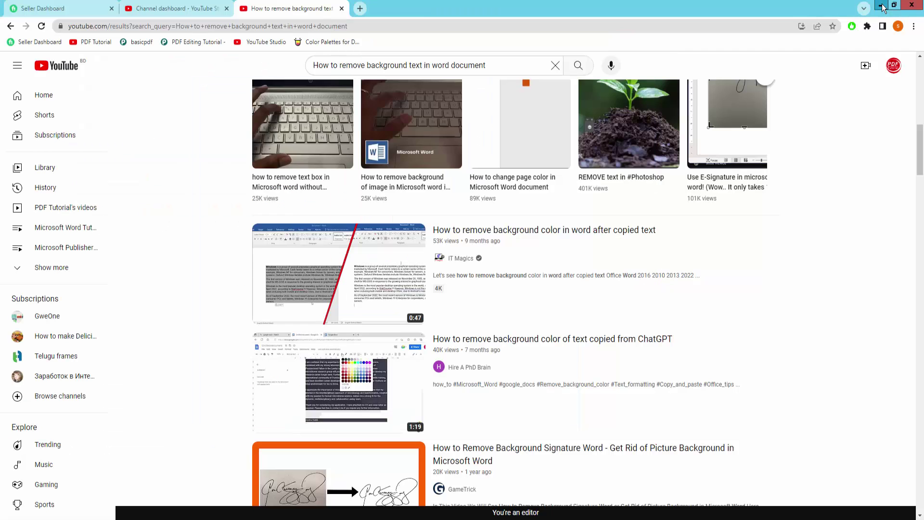
{"action": "left_click", "coordinate": [881, 5]}
{"action": "left_click", "coordinate": [882, 6]}
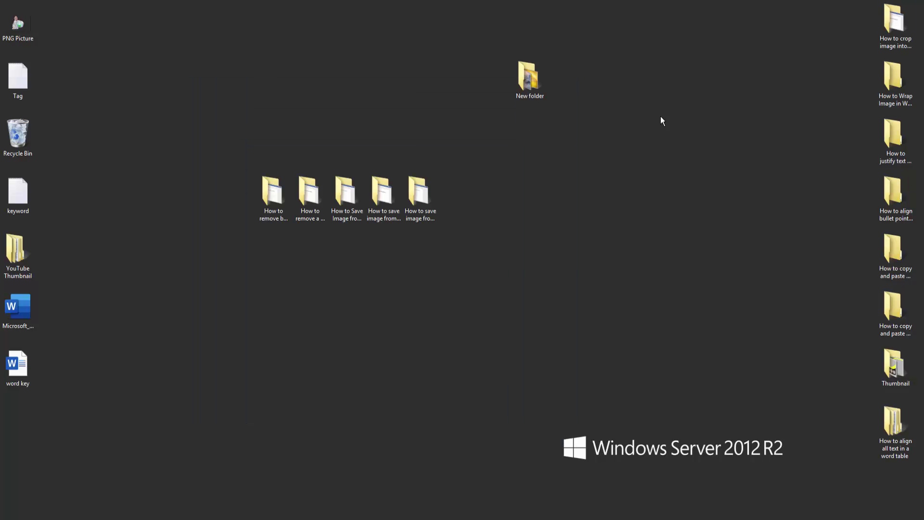
{"action": "left_click_drag", "start_coordinate": [29, 36], "coordinate": [490, 217]}
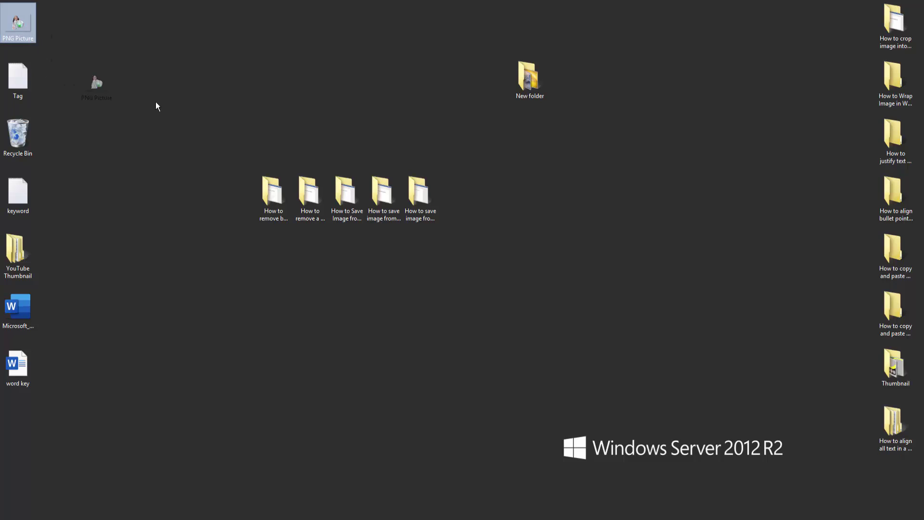
Refresh the desktop, view PNG Picture in Photo Viewer, then return to Word
{"action": "right_click", "coordinate": [548, 192]}
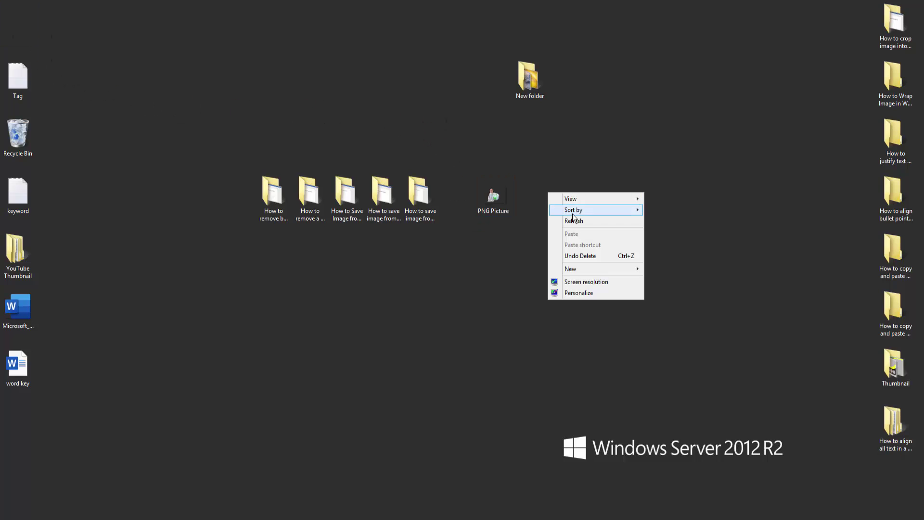
{"action": "left_click", "coordinate": [578, 220]}
{"action": "double_click", "coordinate": [500, 202]}
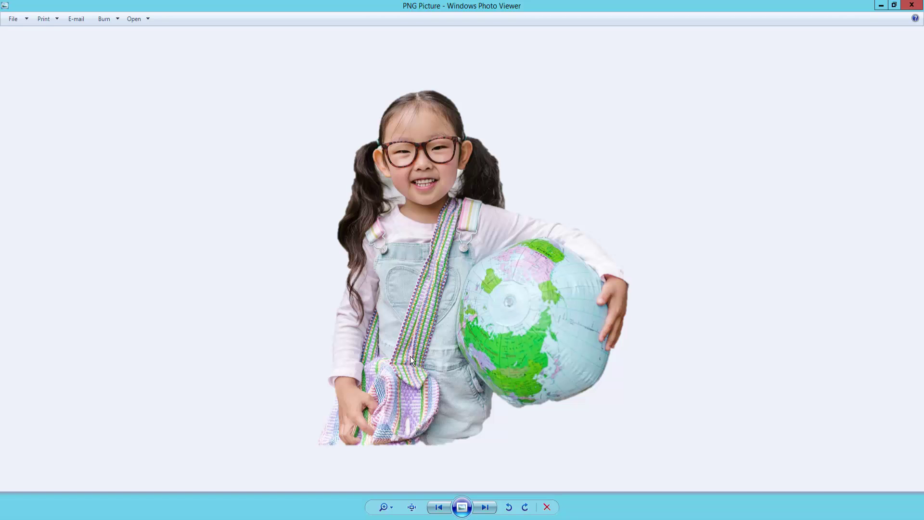
{"action": "key", "text": "alt+Tab"}
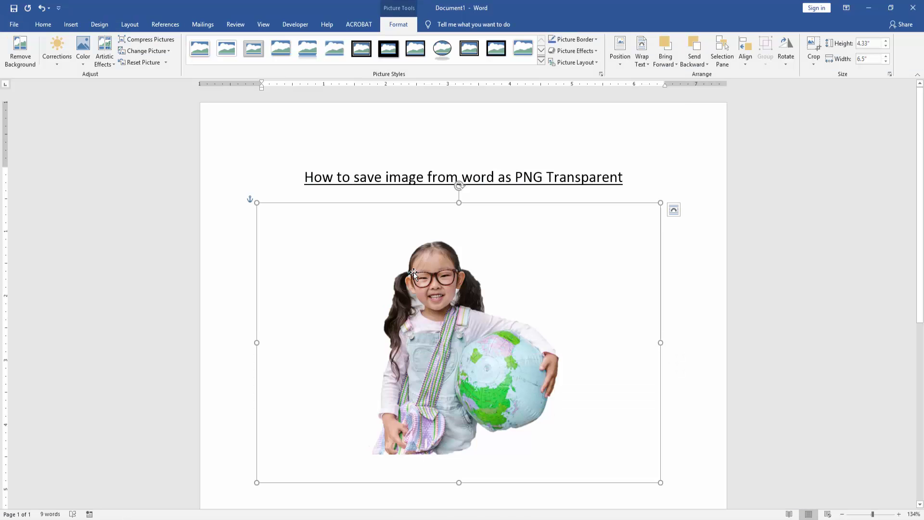